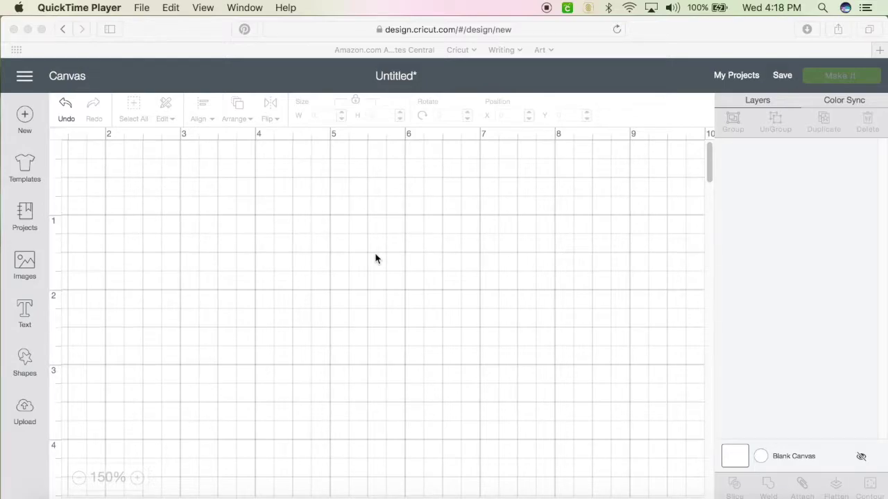
Step: Add a text object reading "LTL" to the canvas
click(27, 318)
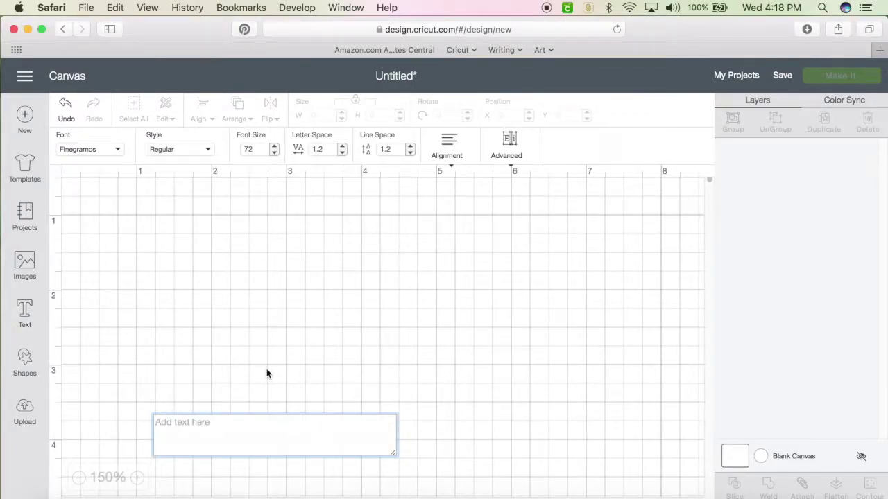
text(LL)
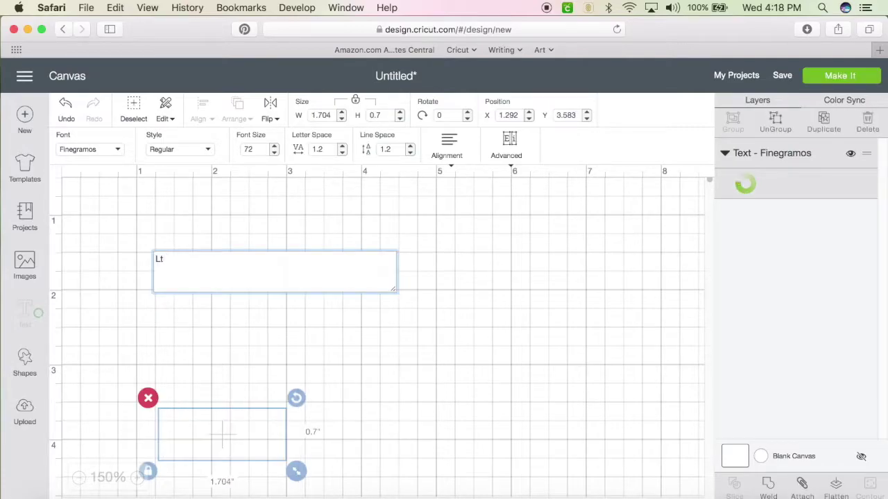
key(BackSpace)
text(TL)
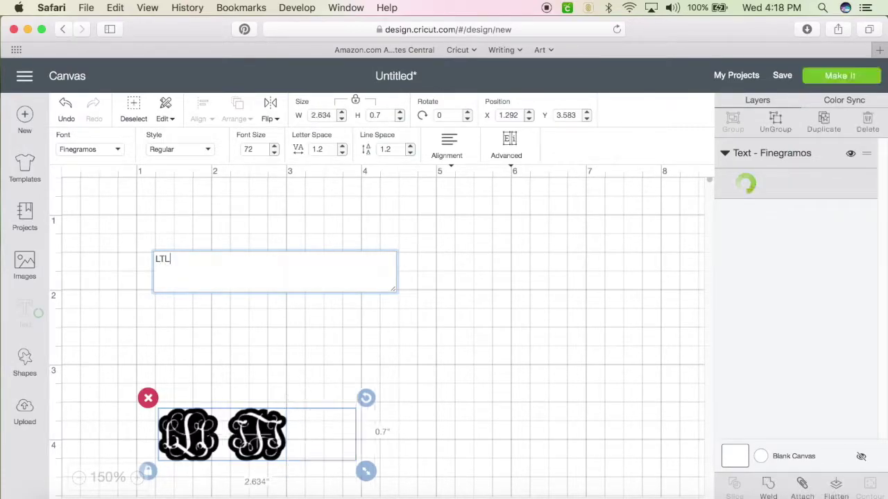
Step: Move the LTL text up on the canvas and enlarge it to about 6.97 inches wide by 1.85 inches high
drag(276, 421, 263, 258)
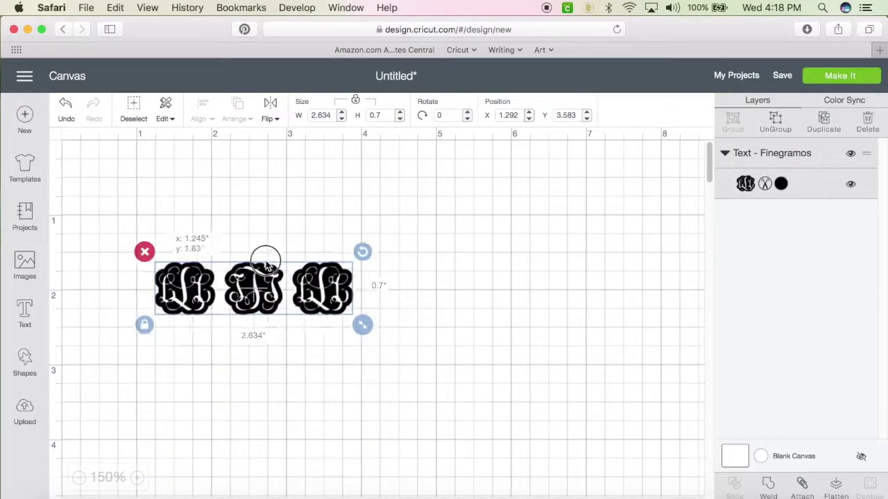
drag(356, 302, 287, 245)
drag(452, 285, 591, 433)
drag(429, 242, 396, 230)
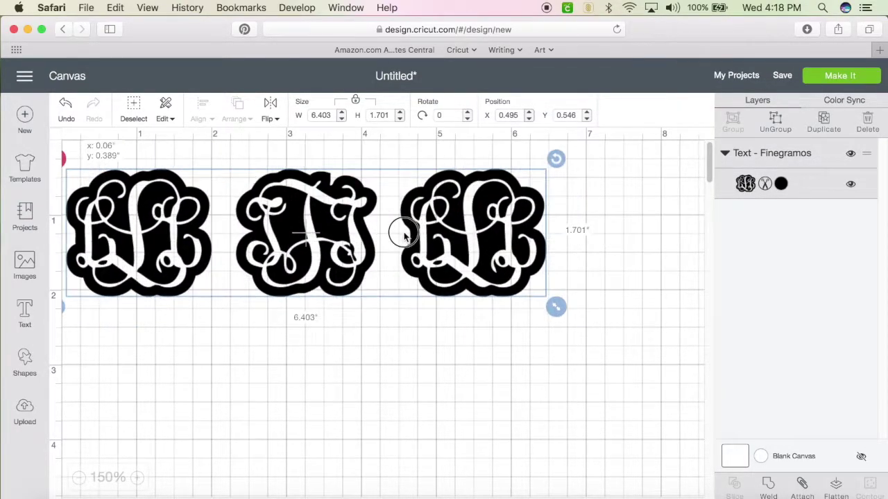
double_click(412, 228)
click(340, 247)
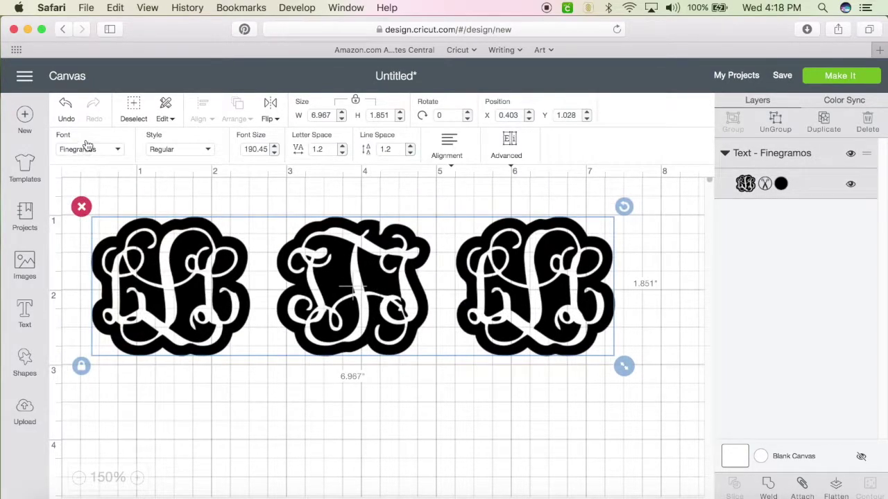
Step: Change the LTL text's font to Monogram kk sc and shift the text slightly to the right
click(85, 147)
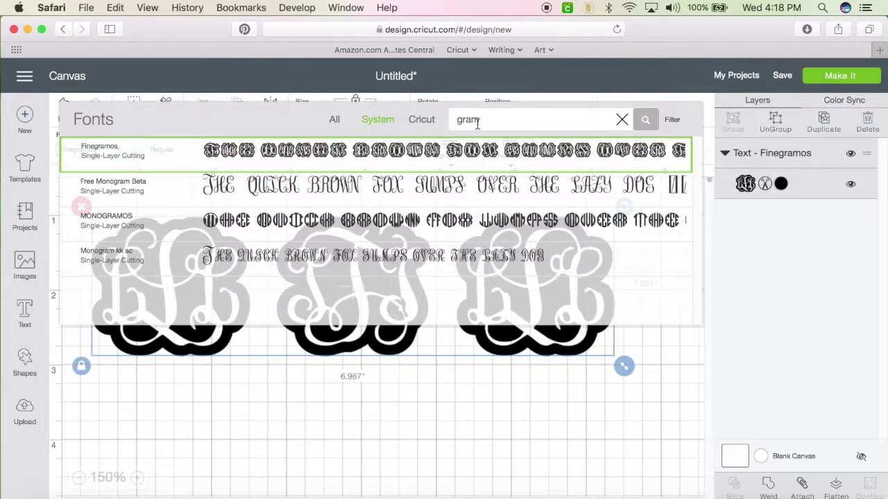
click(305, 197)
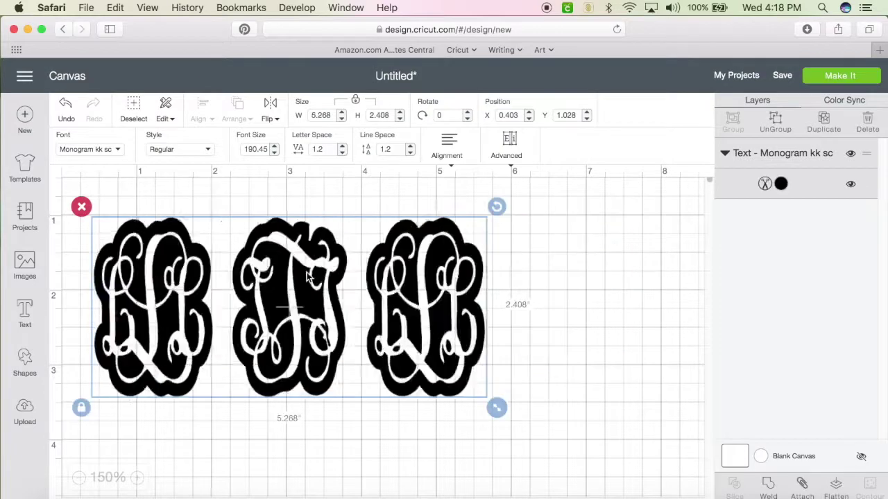
drag(334, 311, 381, 312)
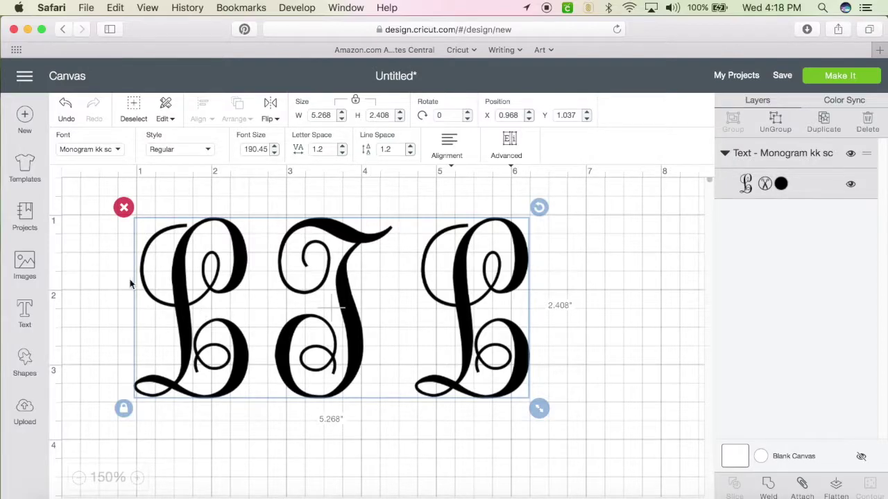
Step: Add a circle, enlarge it to about 5.4 inches across, and place it to the right of the LTL text
click(32, 358)
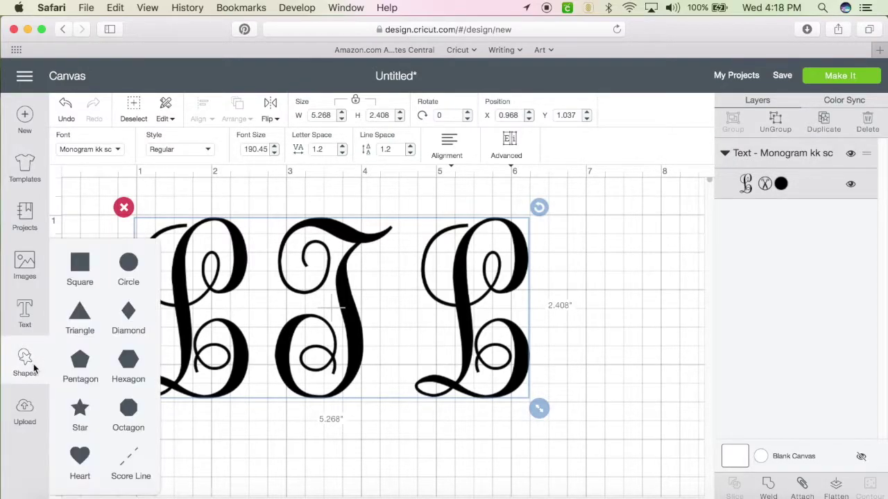
click(139, 269)
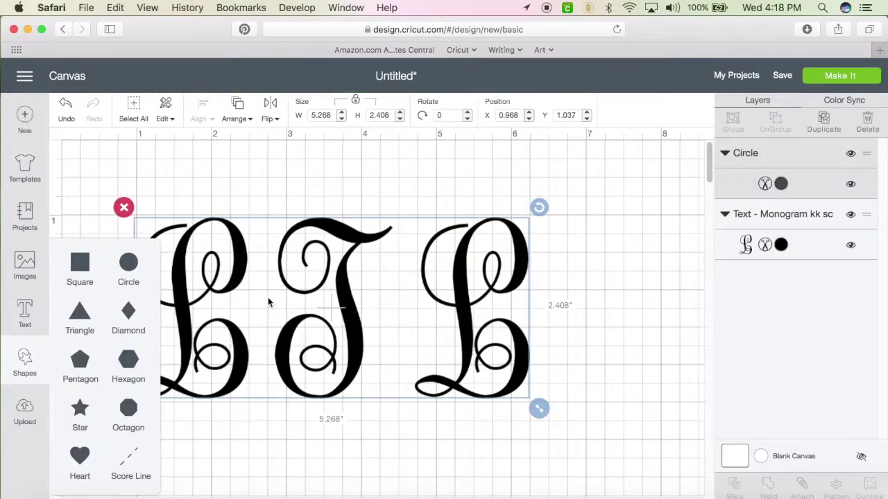
drag(346, 426, 174, 221)
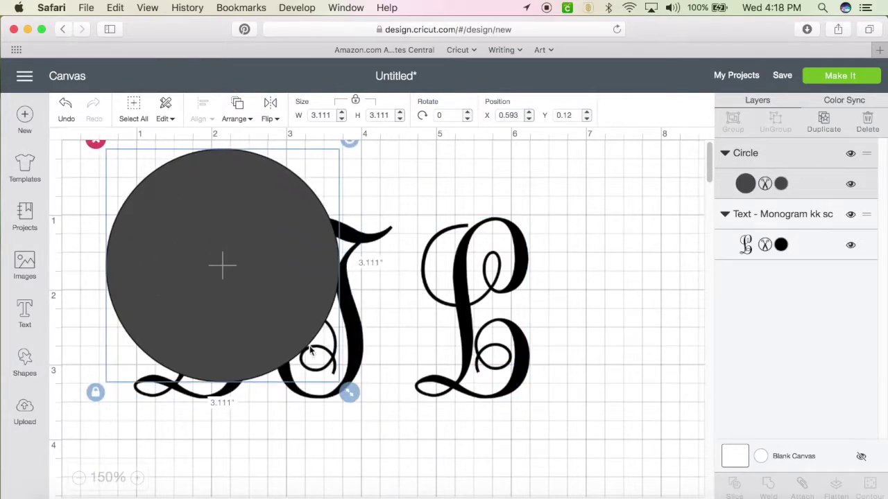
drag(365, 407, 511, 496)
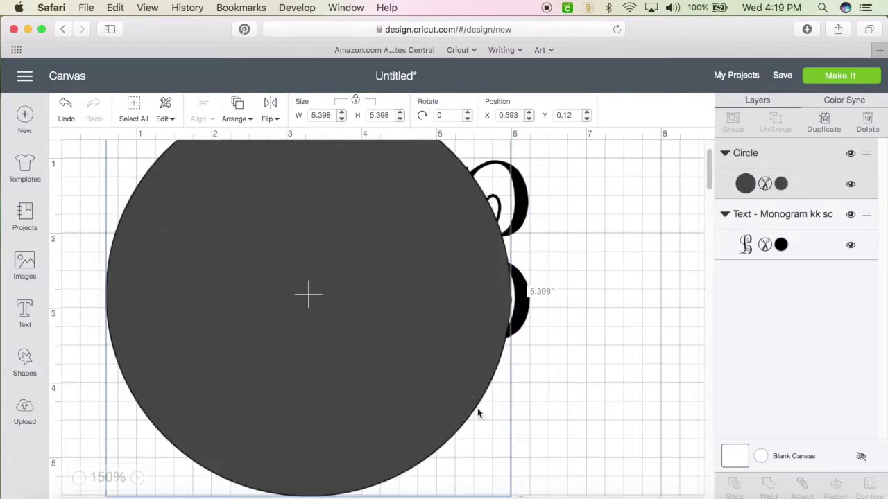
click(79, 477)
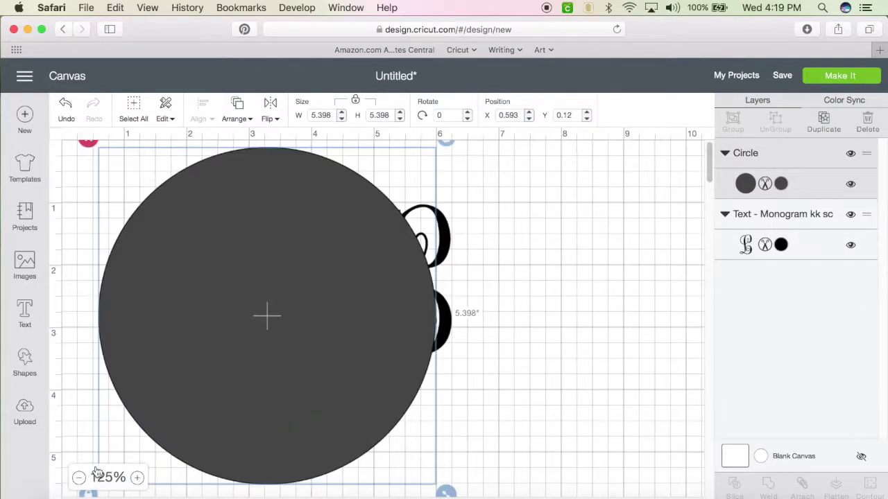
click(79, 477)
drag(288, 368, 592, 356)
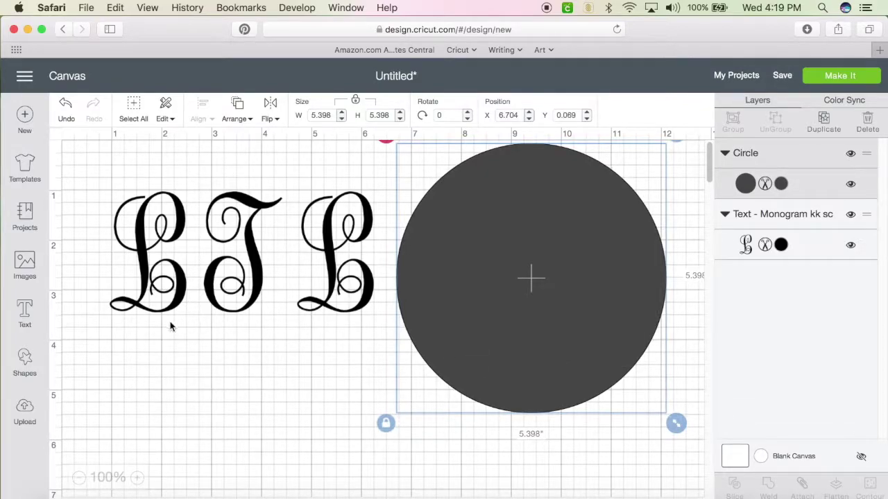
Step: Ungroup the LTL text into three separate letters
click(143, 348)
click(248, 253)
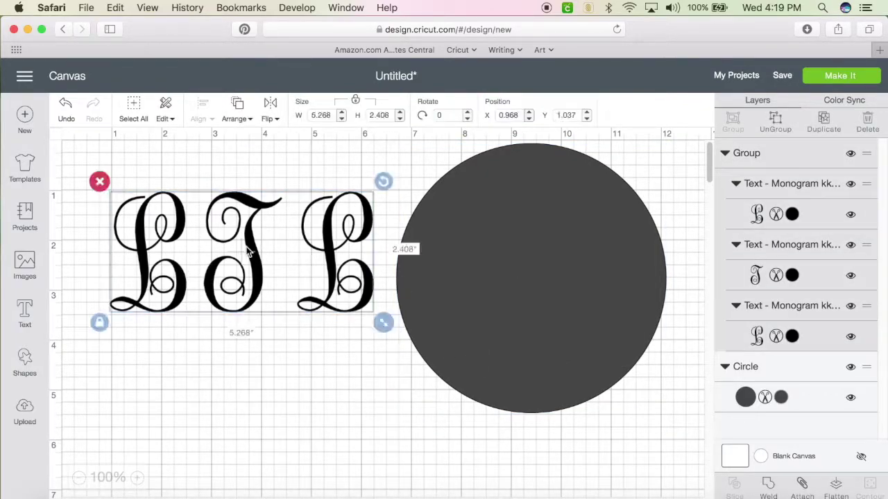
click(774, 123)
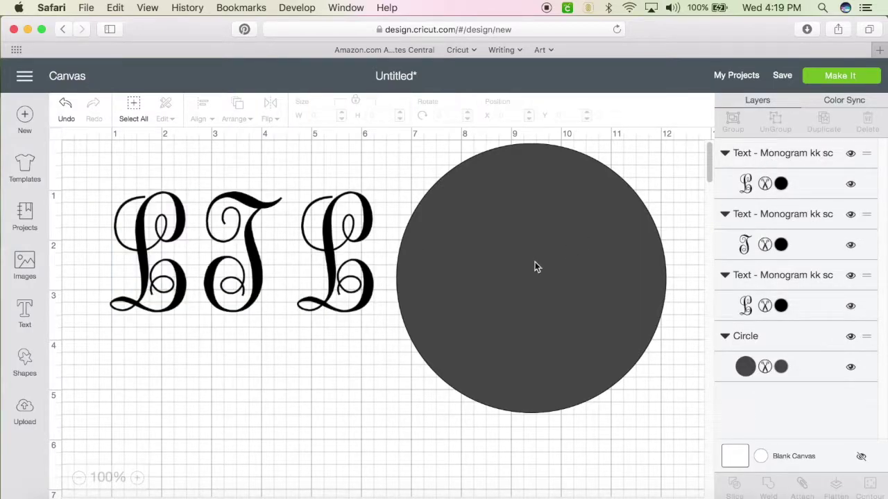
drag(229, 270, 255, 268)
key(super+z)
key(super+z)
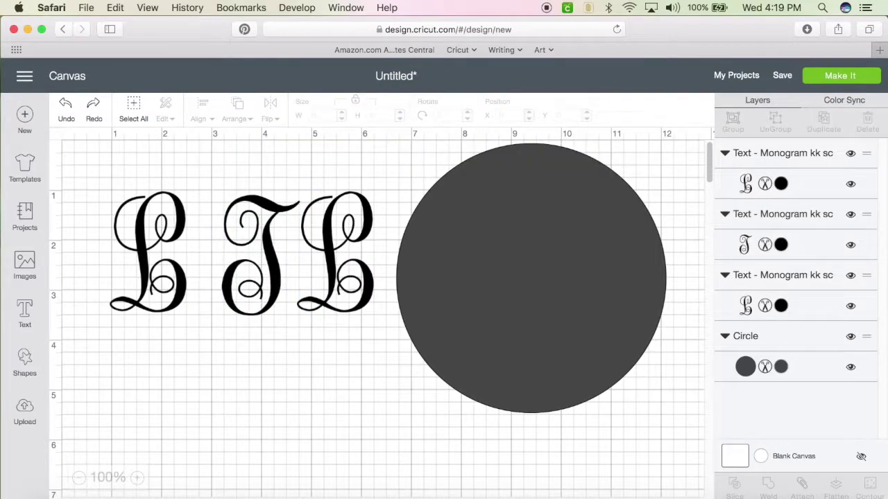
key(super+z)
key(super+z)
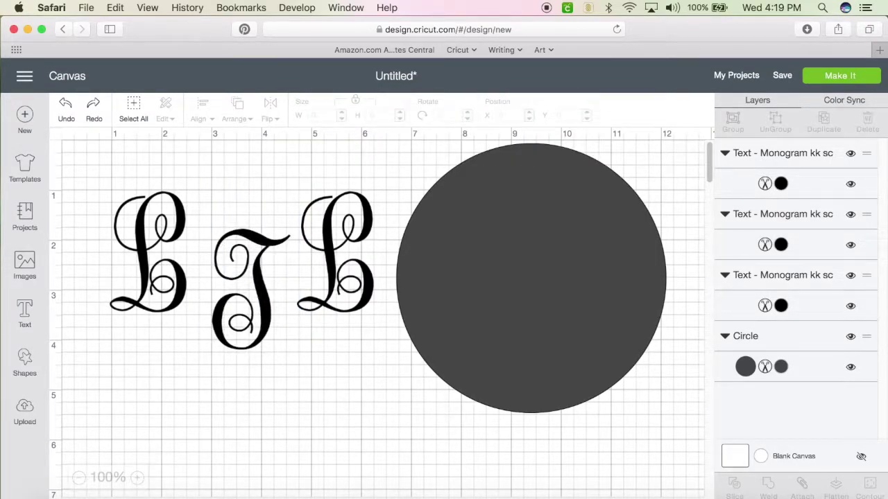
Step: Enlarge the middle T to about 2.95 by 4.56 inches and position it between the two L letters
click(269, 291)
drag(291, 320, 342, 401)
drag(291, 368, 274, 324)
drag(330, 360, 340, 382)
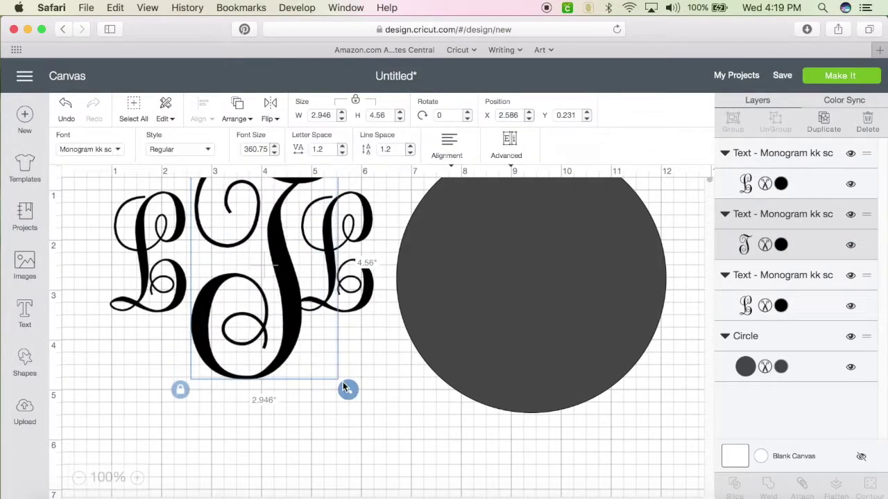
Step: Nudge both L letters inward toward the T, the left one to X 1.268 and the right one to X 4.416
click(164, 283)
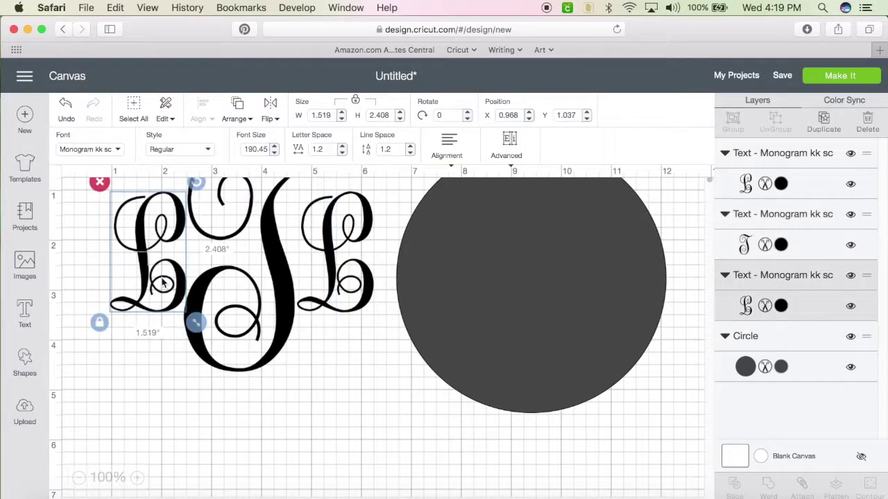
key(Right)
key(Right)
key(Right)
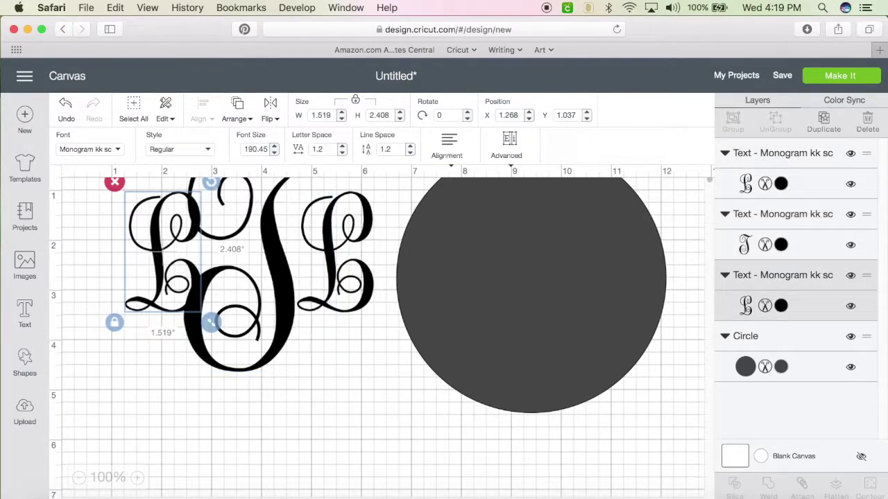
click(357, 262)
key(Left)
key(Left)
key(Left)
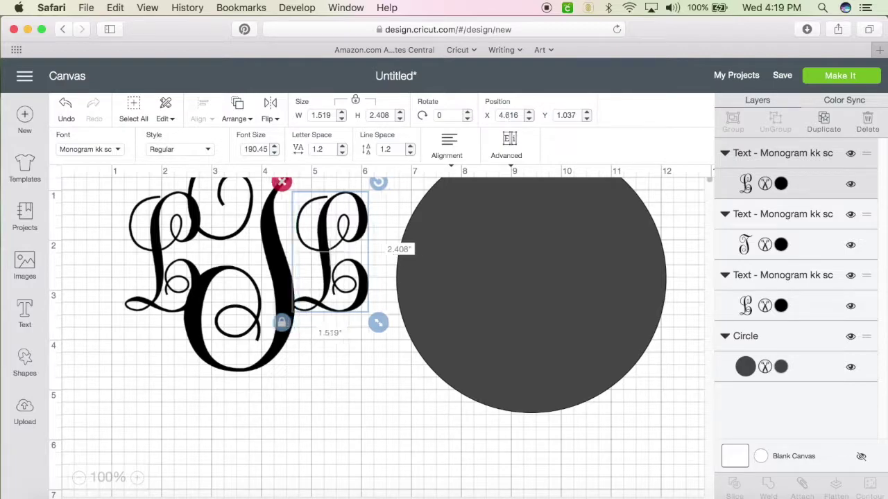
click(347, 389)
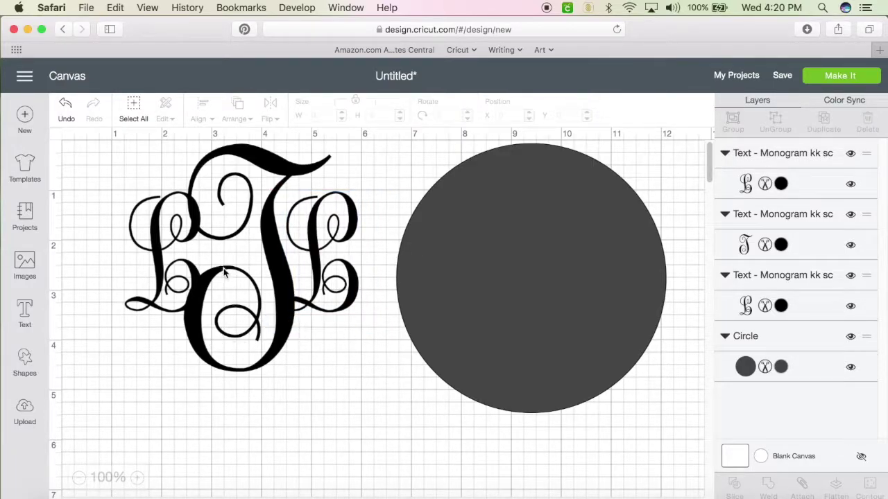
Step: Fine-tune the spacing beside the T by nudging the right L to X 4.516 and the left L to X 1.168
click(323, 273)
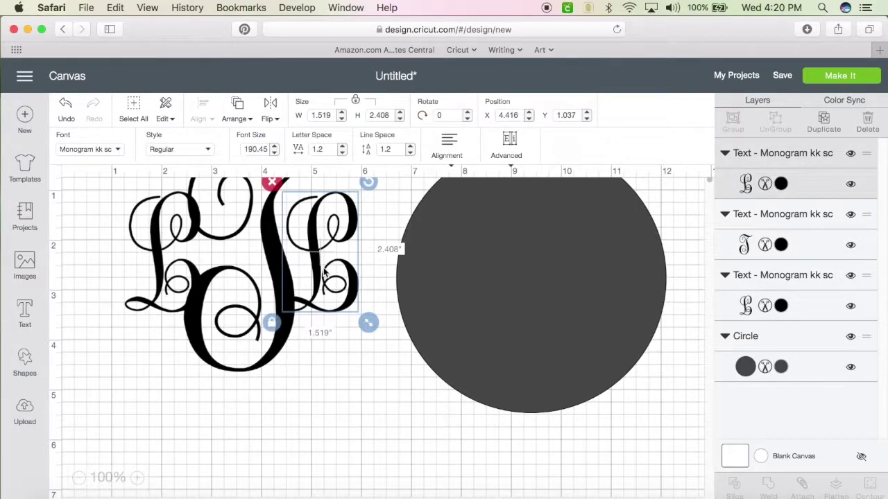
key(Left)
key(Right)
key(Right)
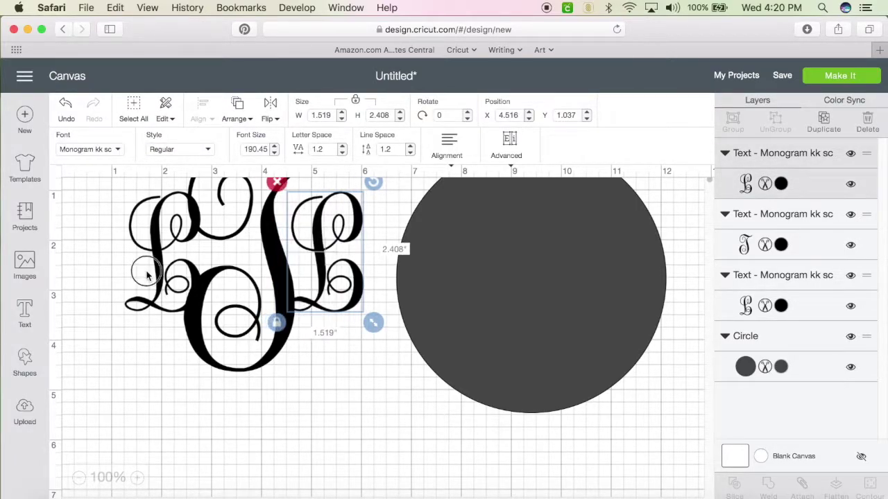
click(148, 276)
key(Left)
key(Left)
key(Left)
key(Right)
key(Right)
Step: Group the three monogram letters together, leaving the circle out
click(111, 274)
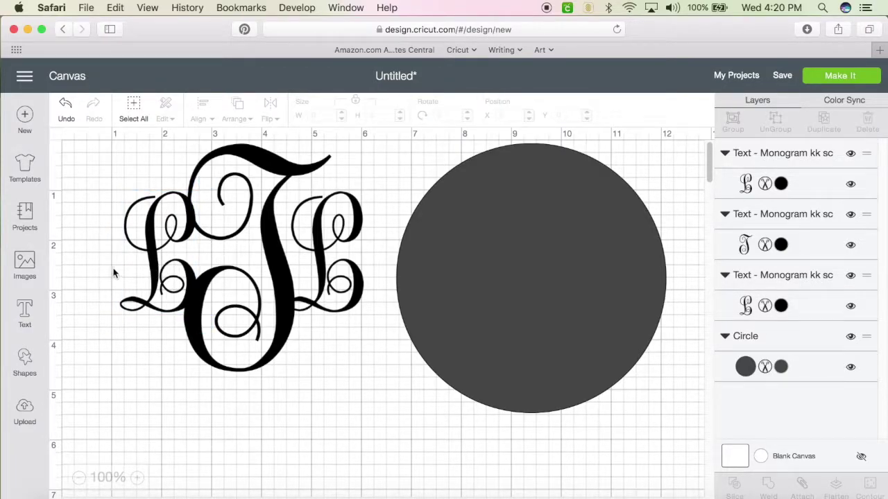
drag(101, 157, 338, 396)
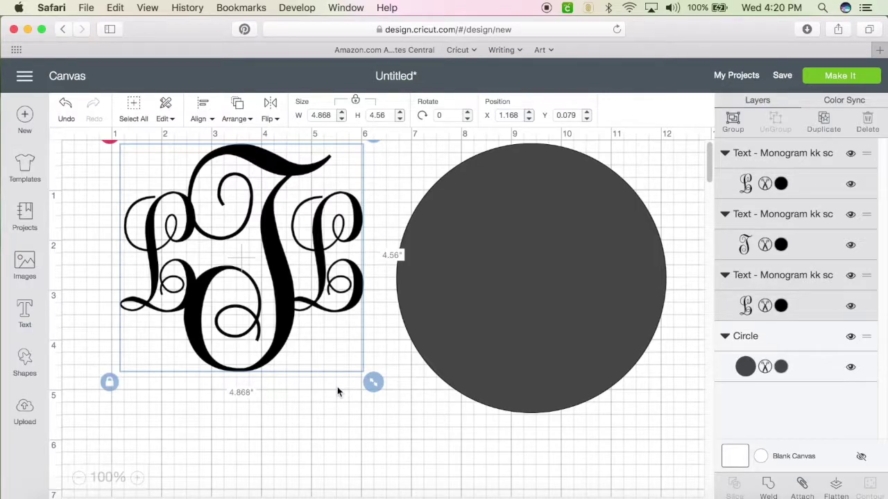
click(735, 123)
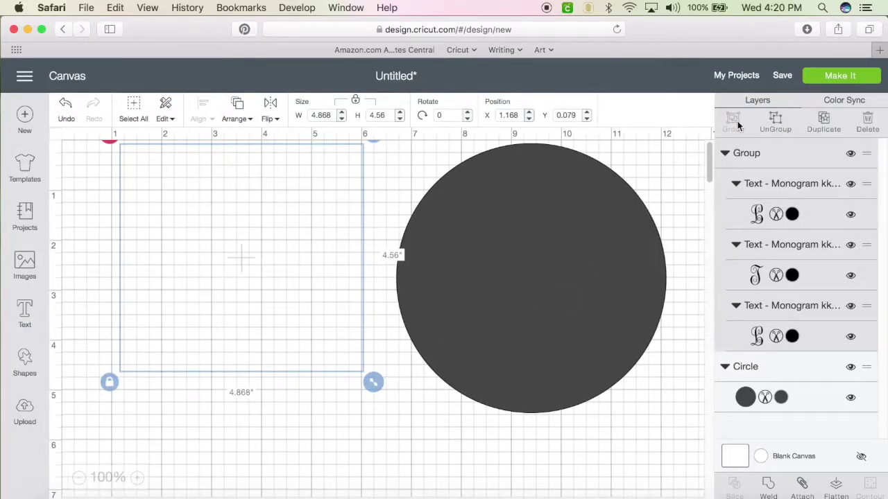
Step: Recolor the circle to Rose Pink
click(494, 331)
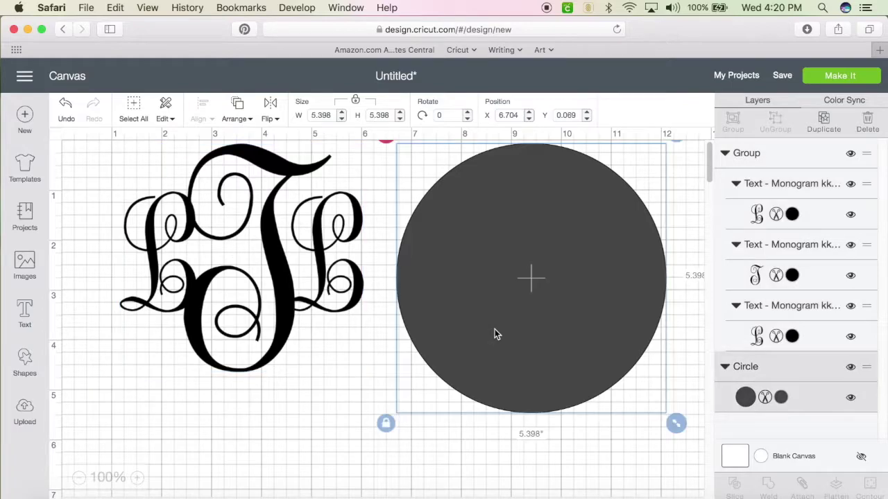
click(780, 399)
click(657, 300)
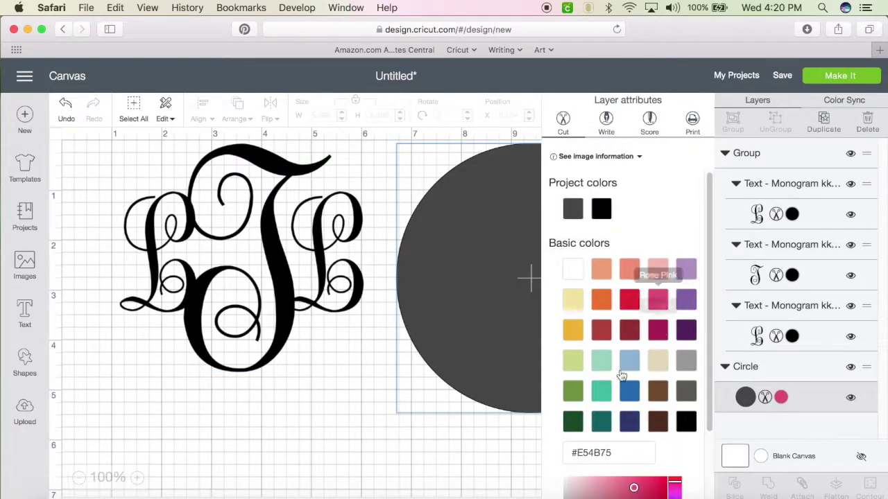
click(369, 420)
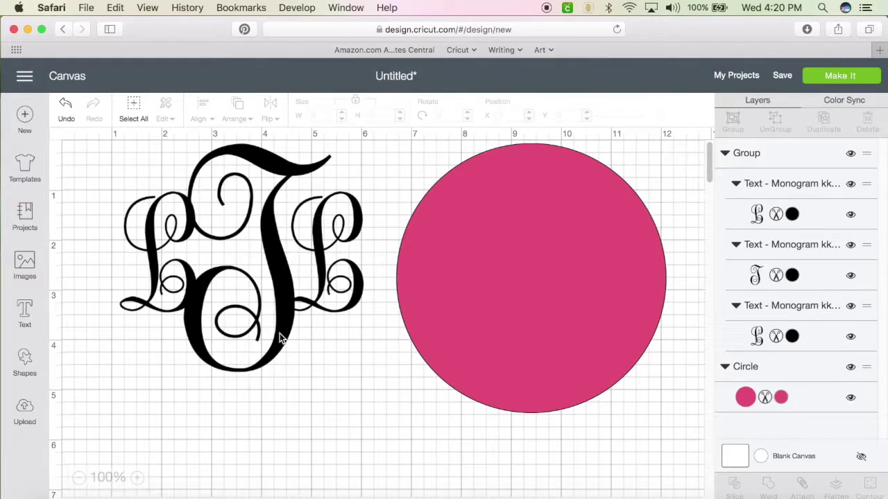
Step: Place the grouped monogram over the pink circle and enlarge it to about 5.02 by 4.7 inches to fit the circle
click(186, 349)
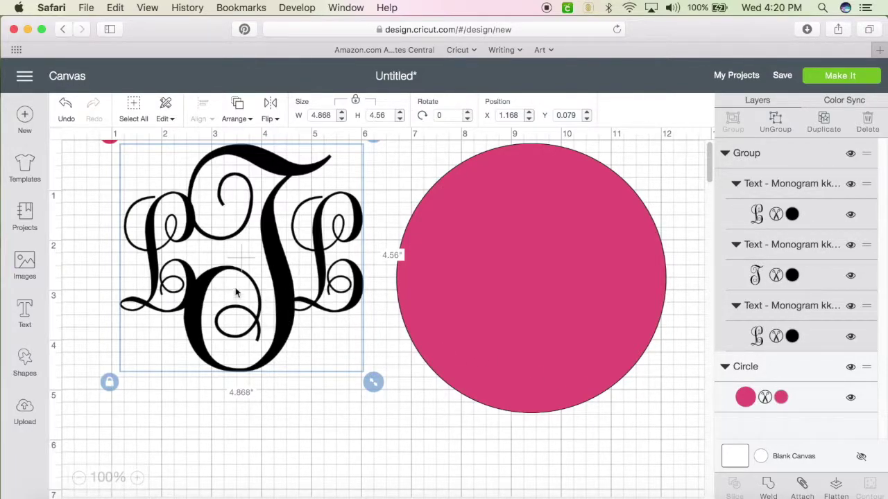
drag(238, 303, 520, 308)
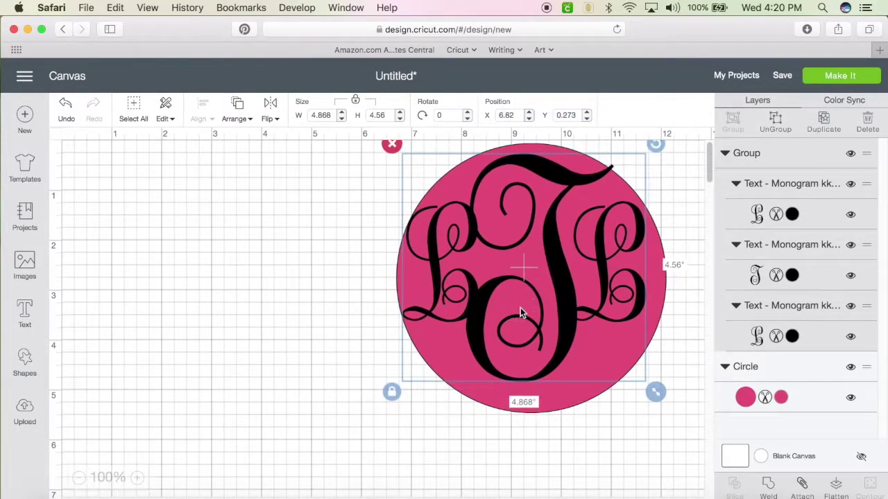
drag(655, 393, 622, 394)
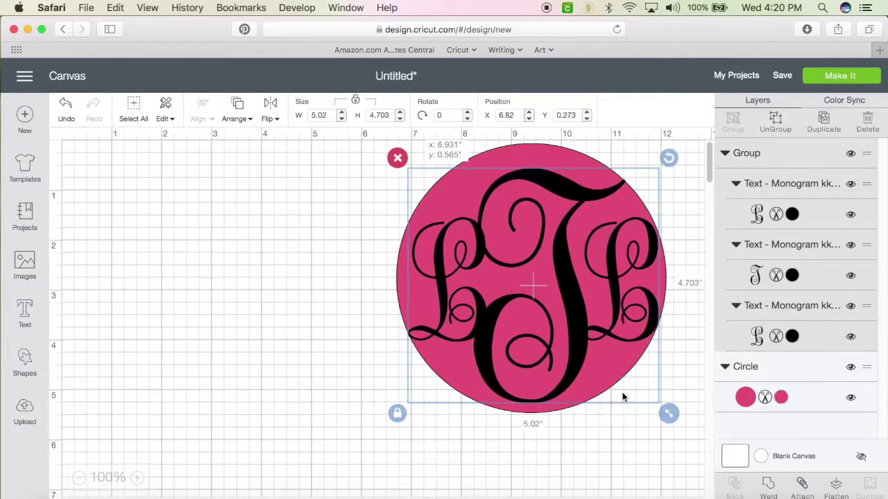
Step: Unlock the monogram group's proportions and stretch it vertically over the circle to about 4.868 by 5.315 inches
click(397, 414)
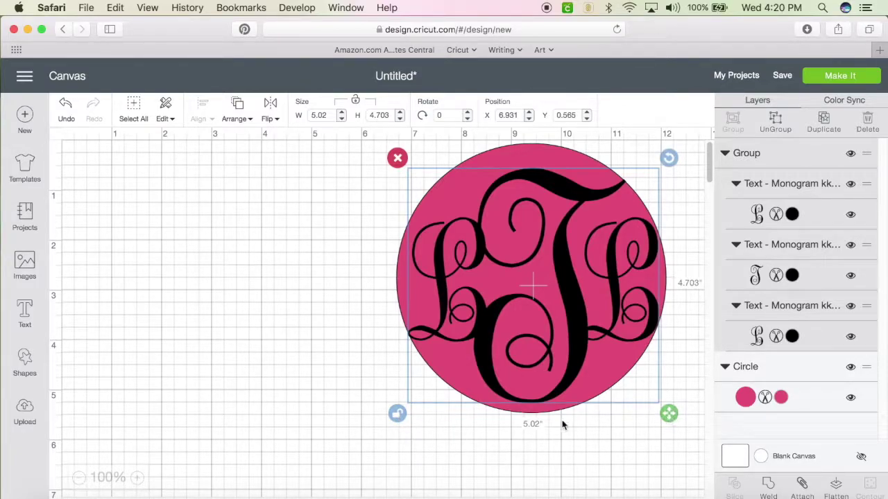
drag(590, 332, 588, 326)
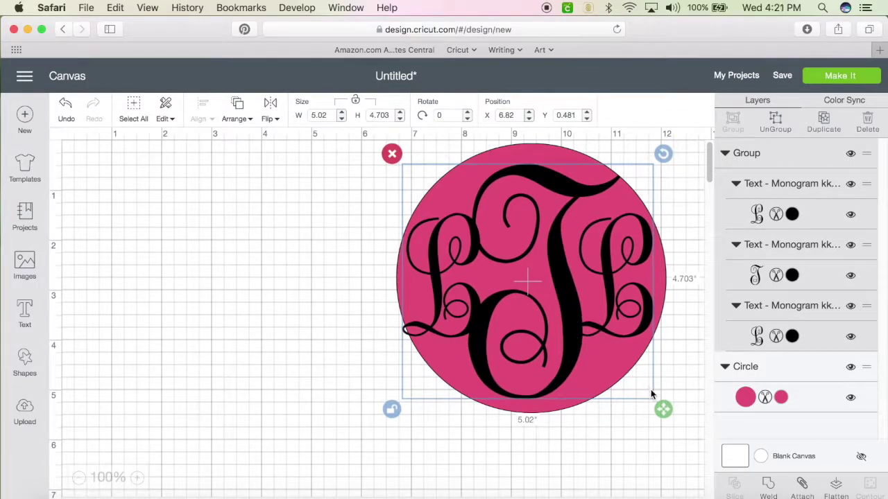
drag(663, 409, 647, 423)
drag(599, 373, 606, 374)
drag(661, 425, 661, 424)
click(630, 372)
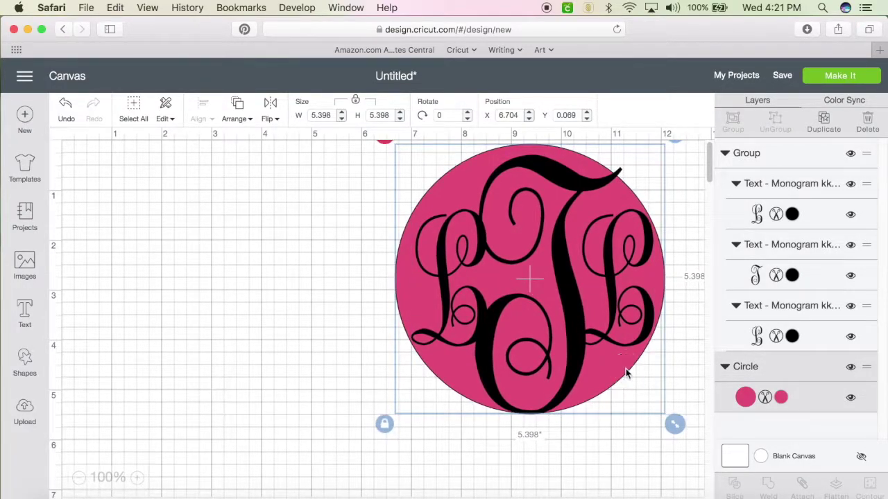
click(589, 328)
click(658, 410)
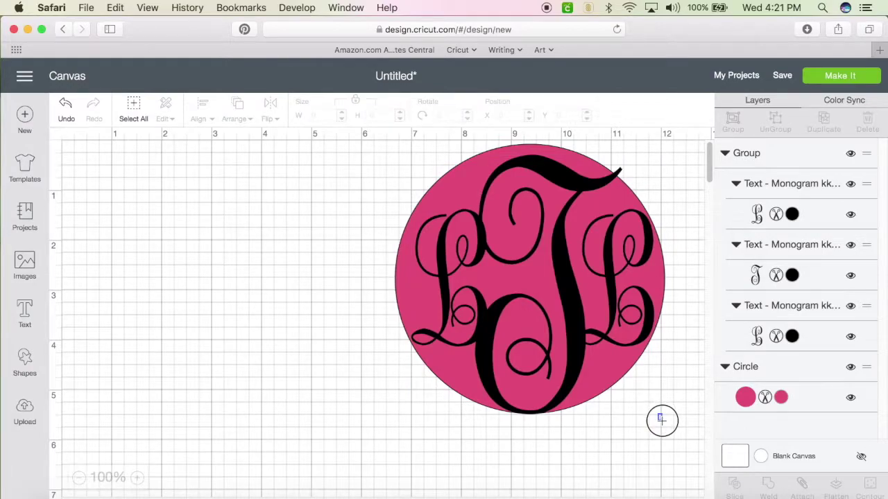
click(590, 348)
drag(660, 420, 662, 427)
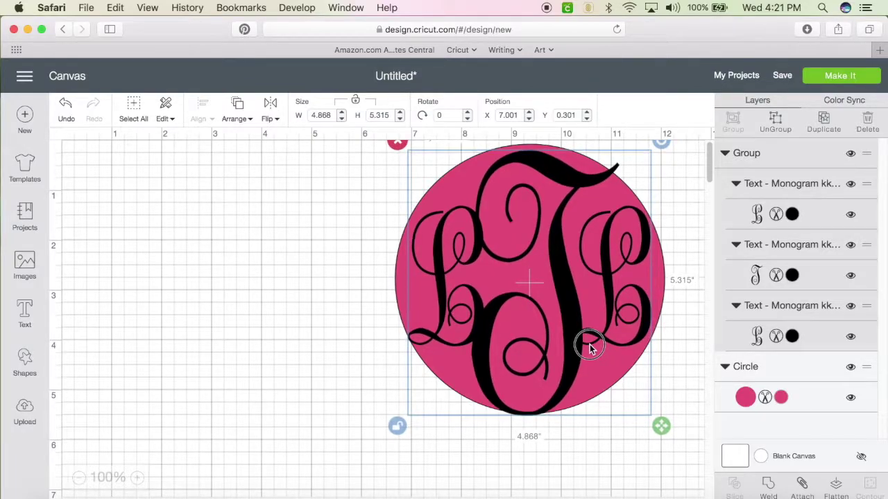
Step: Refine the monogram's fit over the circle to about 4.965 by 5.356 inches at X 6.945, Y 0.19
drag(591, 349, 587, 343)
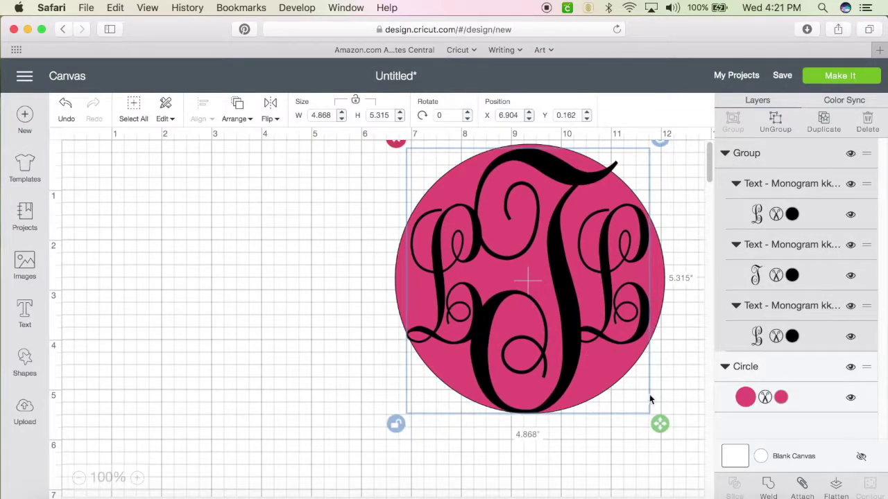
drag(659, 420, 667, 422)
drag(595, 354, 595, 347)
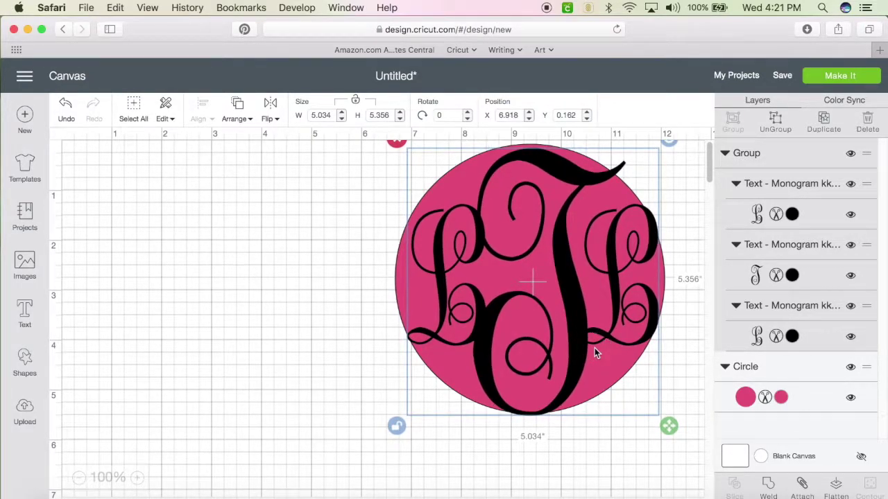
drag(668, 425, 665, 425)
click(586, 359)
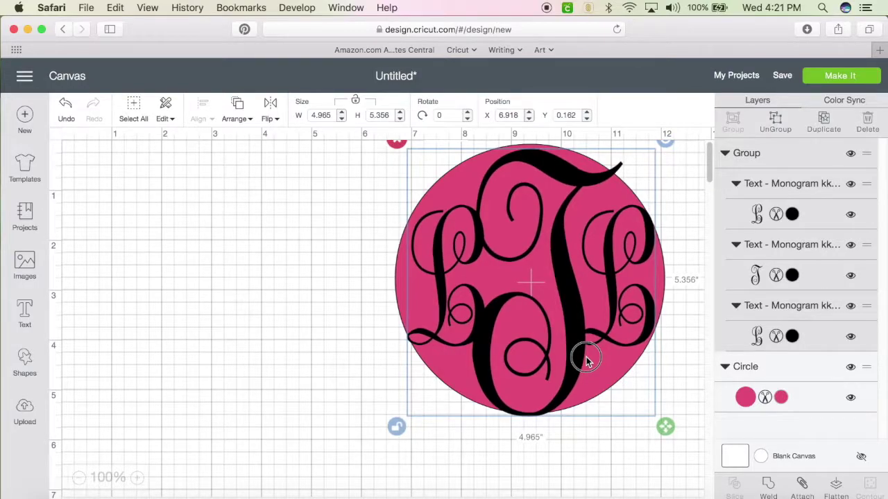
click(679, 397)
click(575, 367)
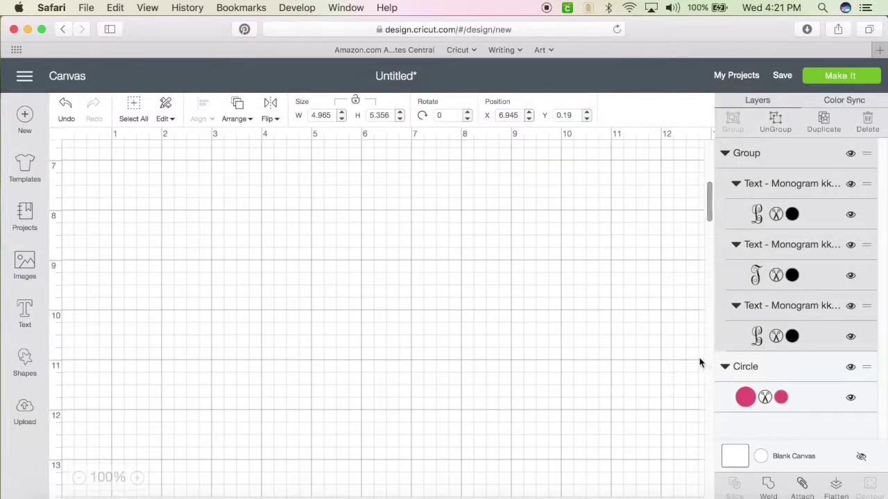
scroll(594, 368, up, 10)
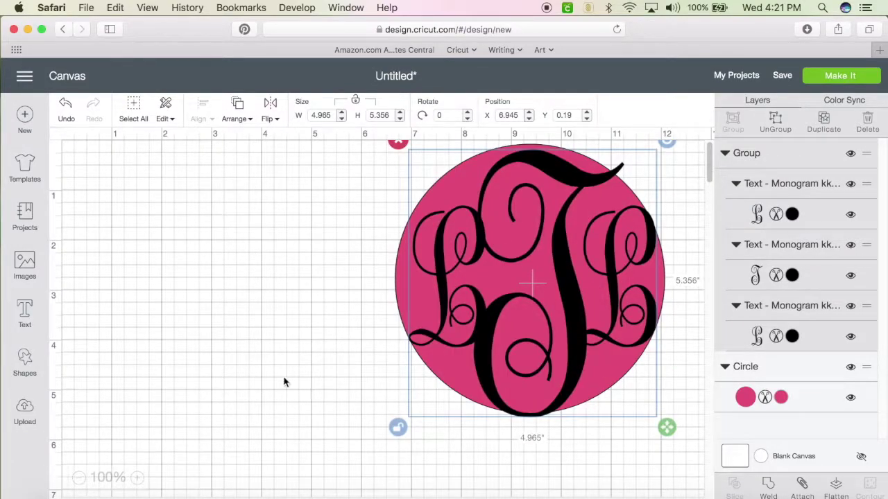
scroll(242, 385, right, 6)
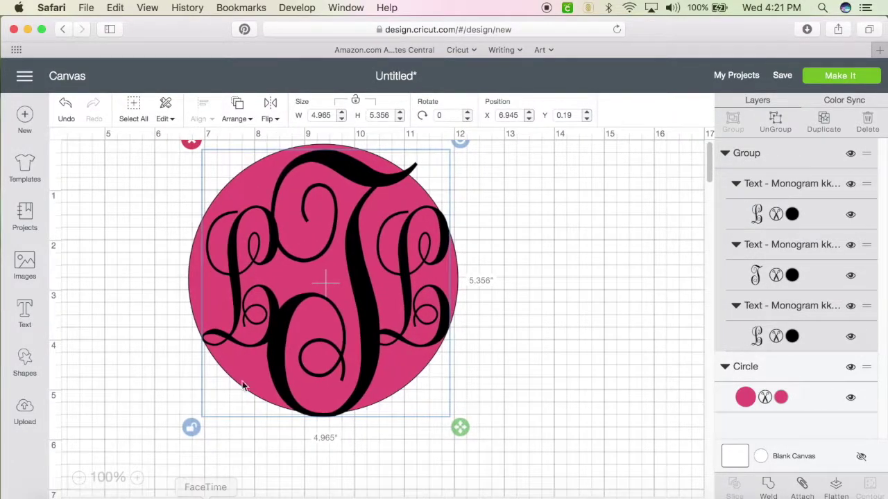
click(133, 278)
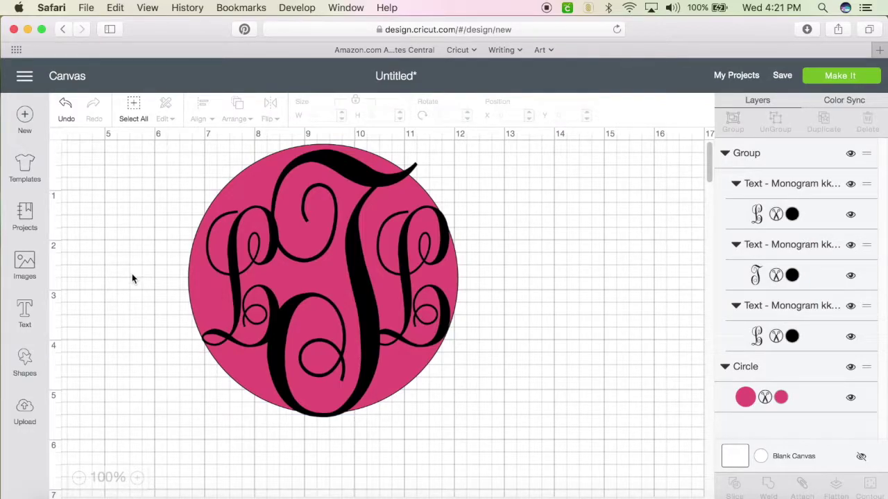
drag(153, 174, 484, 464)
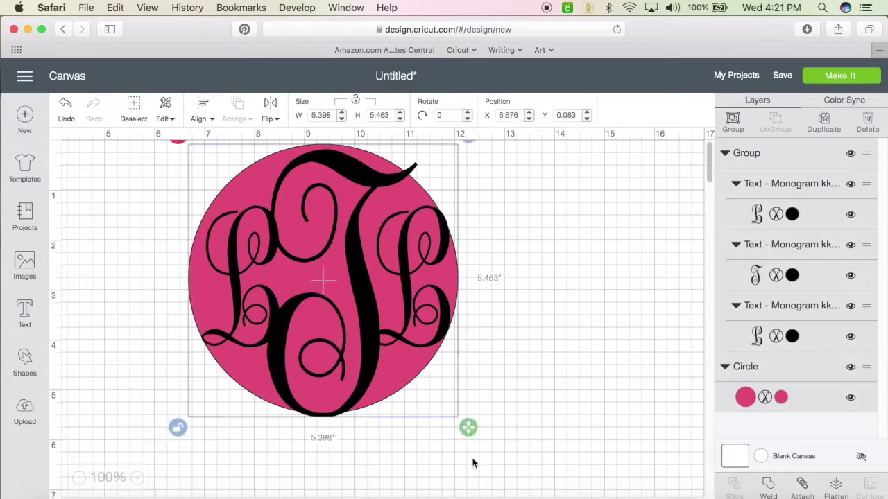
click(620, 454)
click(430, 338)
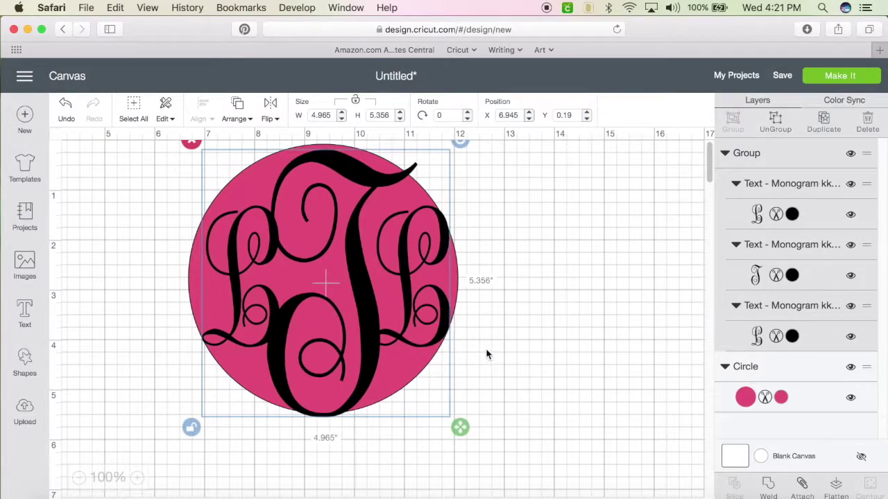
shift+click(457, 287)
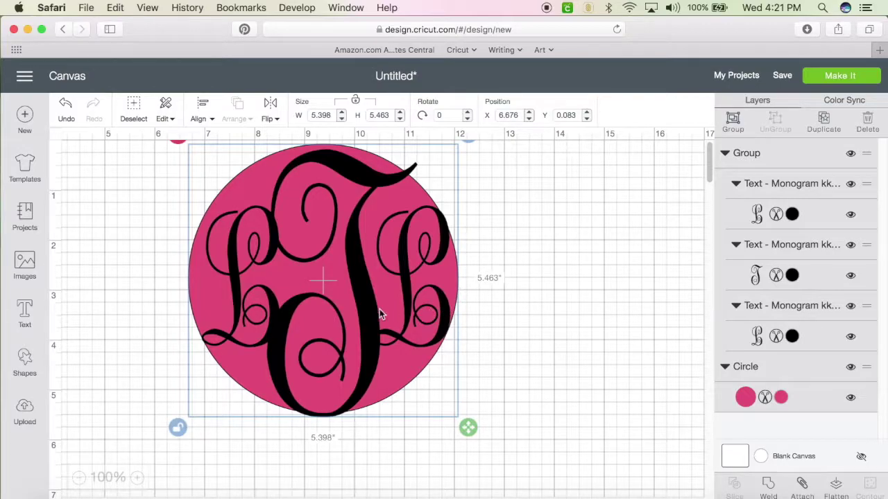
Step: Weld the monogram letters into a single shape and slice it out of the pink circle
click(169, 311)
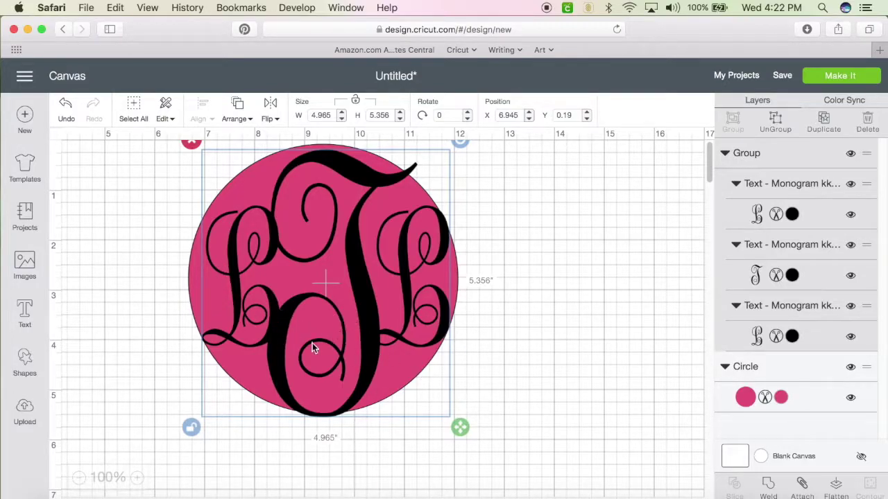
click(765, 487)
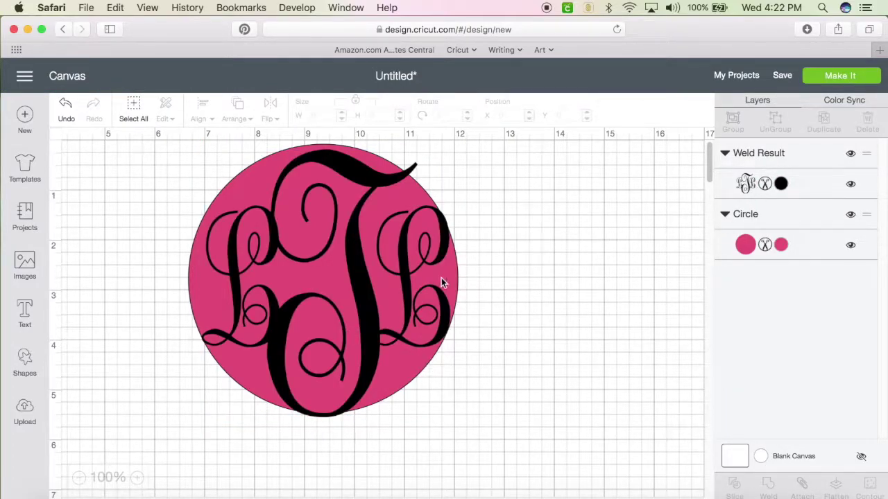
drag(160, 174, 495, 404)
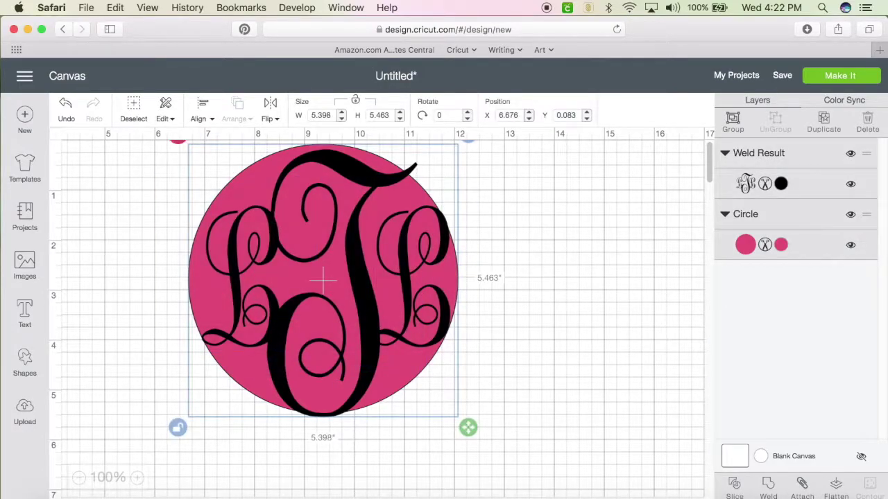
click(738, 492)
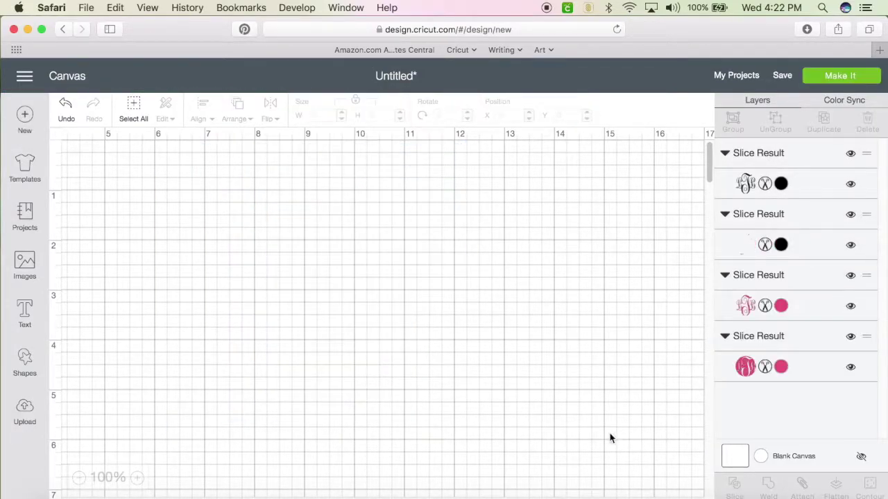
Step: Pull the slice results apart and delete the black overhang scraps, the black monogram and the pink letters, keeping only the cut-out circle
drag(366, 338, 625, 362)
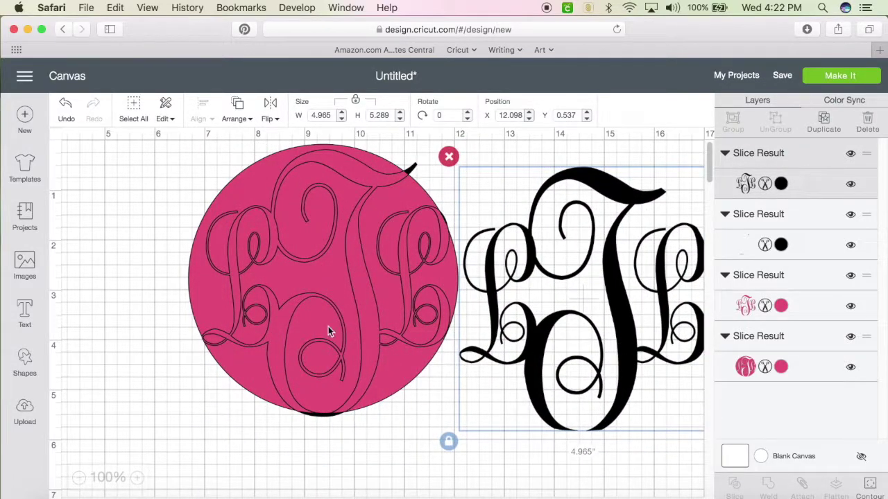
drag(410, 173, 193, 200)
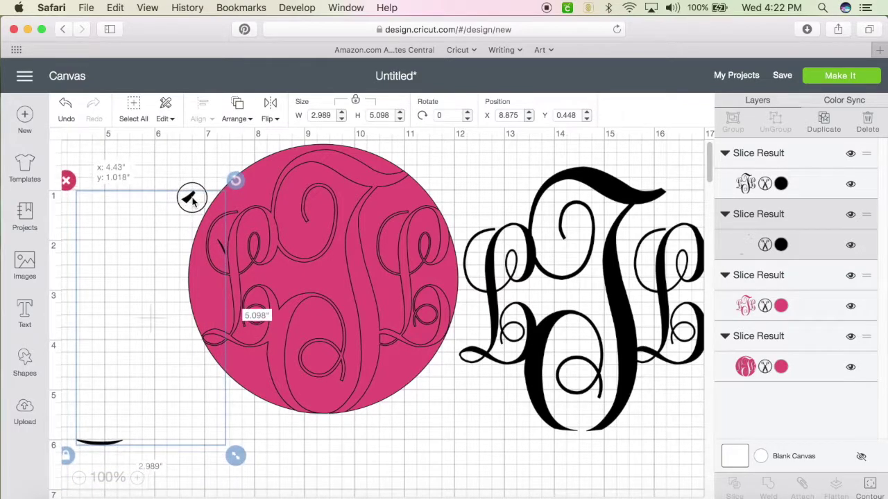
click(67, 181)
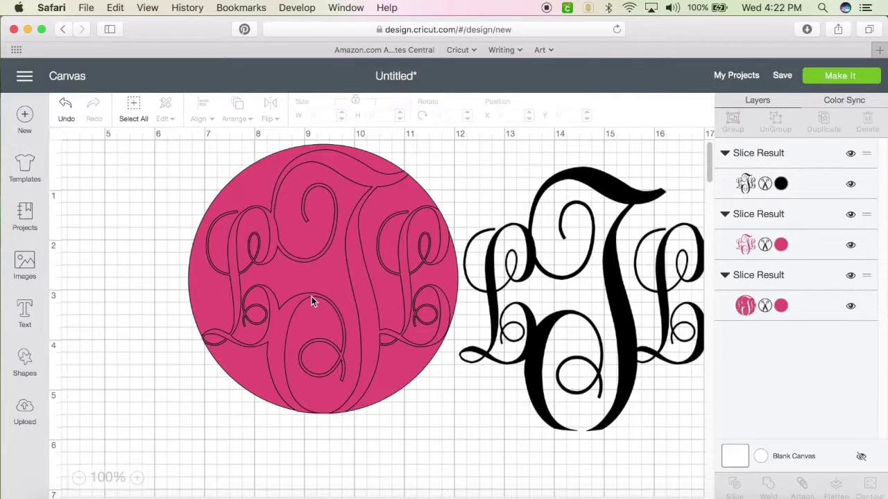
drag(563, 308, 573, 314)
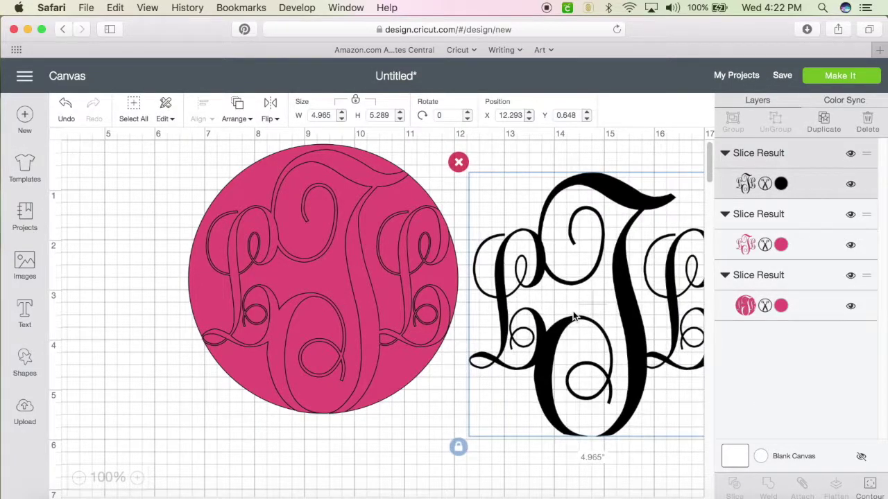
click(458, 162)
drag(364, 264, 611, 308)
click(456, 177)
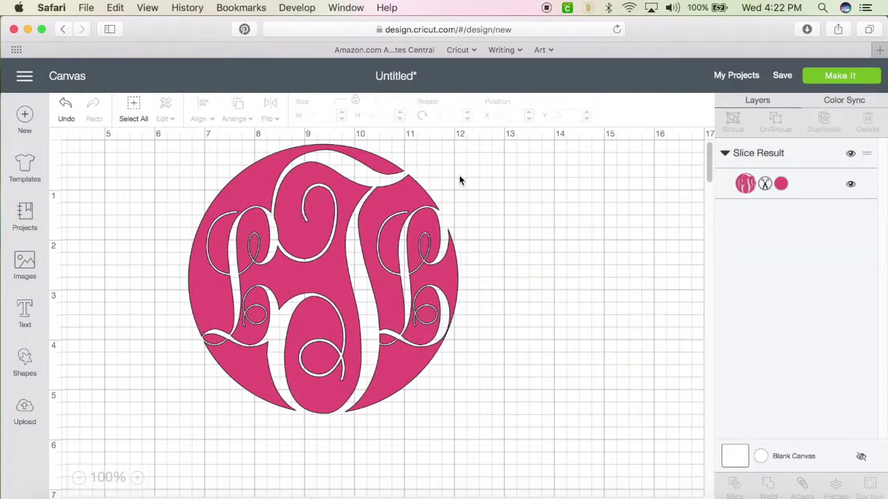
Step: Recolor the cut-out circle to black (#000000)
click(425, 261)
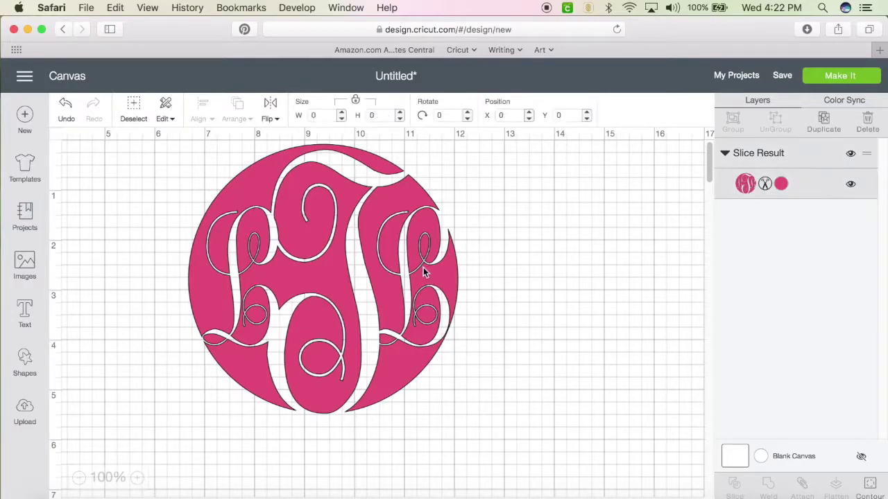
click(781, 185)
click(685, 420)
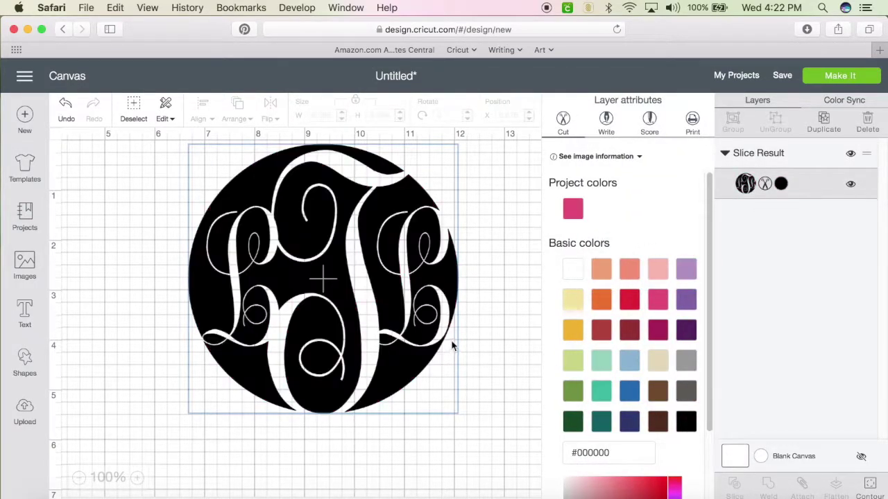
click(486, 348)
Step: Move the black monogram circle to about X 4.12 and enlarge it to about 7.38 inches across
drag(284, 331, 231, 313)
drag(340, 422, 439, 377)
scroll(525, 409, down, 2)
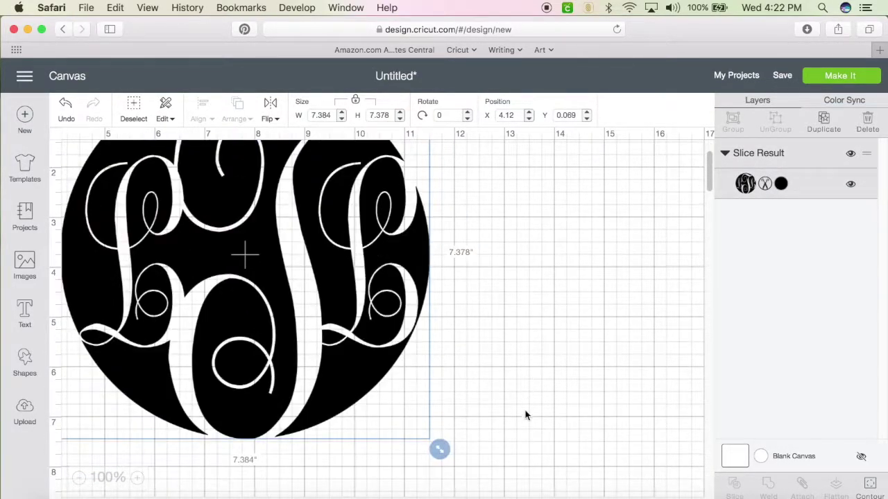
Step: Send the design to mat preparation and mirror it on the 12 x 12 in. mat
click(840, 75)
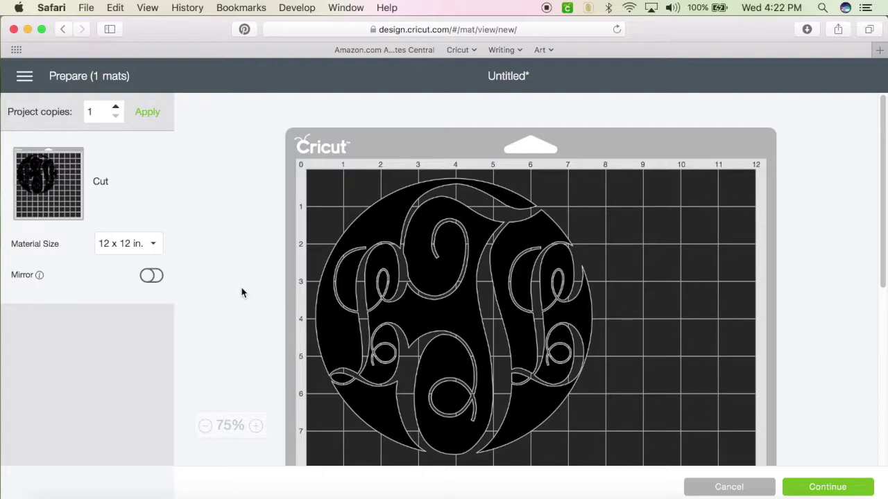
click(147, 279)
click(149, 276)
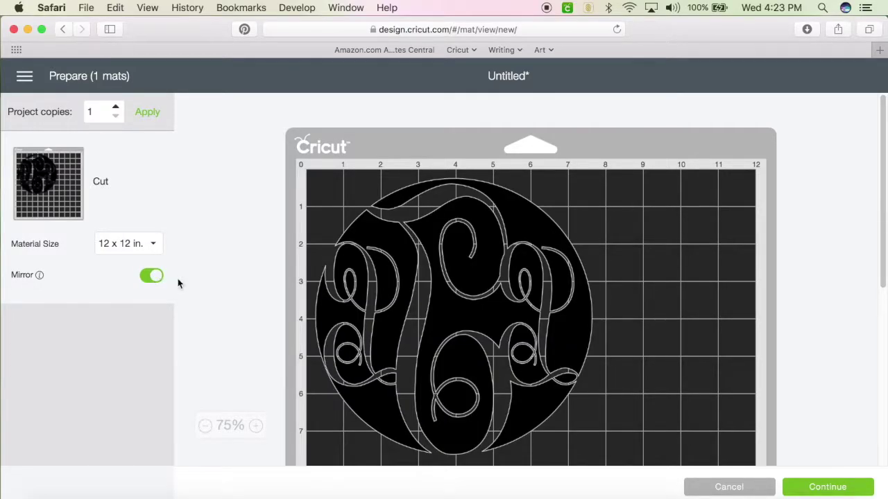